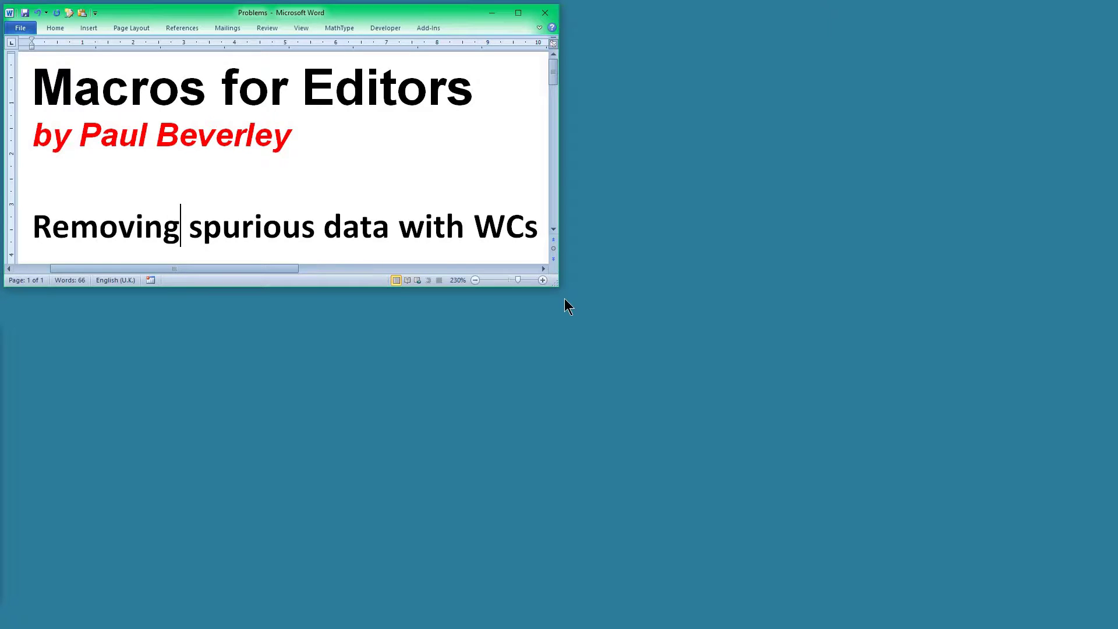
Step: Enlarge the Problems window to show the FRedit heading, and select the garbled text 1il'!l in the Testbed document's EC-1 line
drag(549, 316, 549, 353)
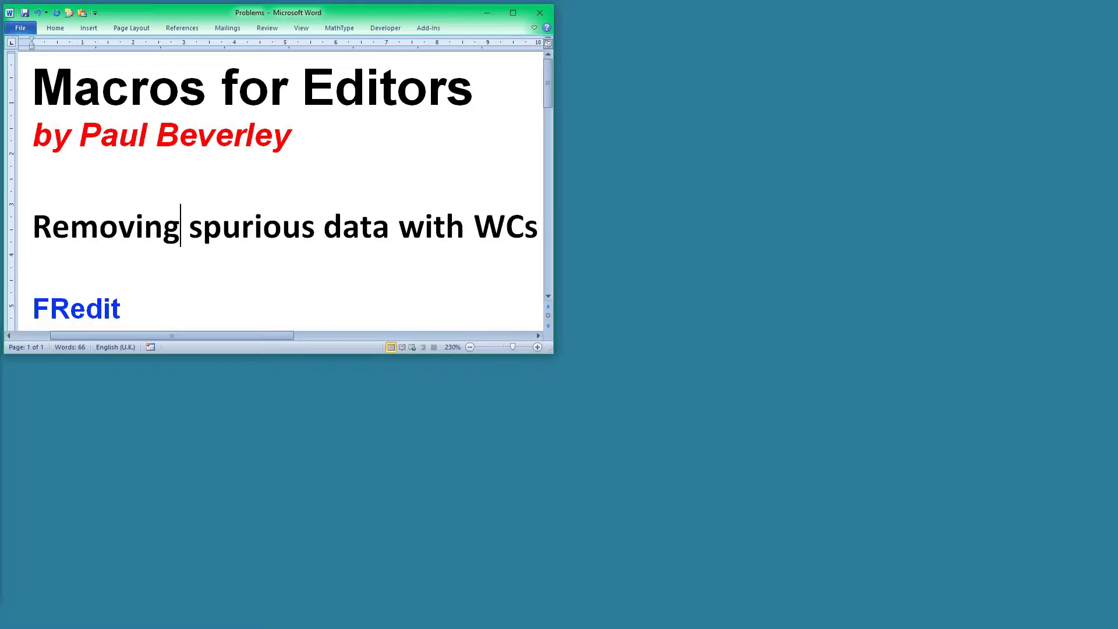
key(alt+Tab)
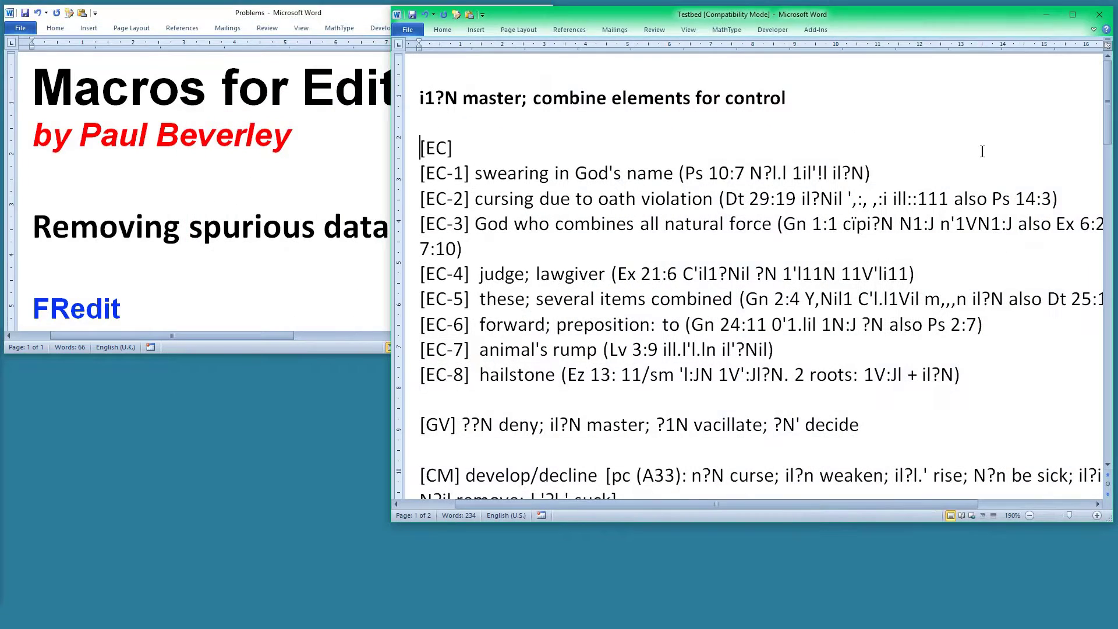
drag(750, 174, 827, 173)
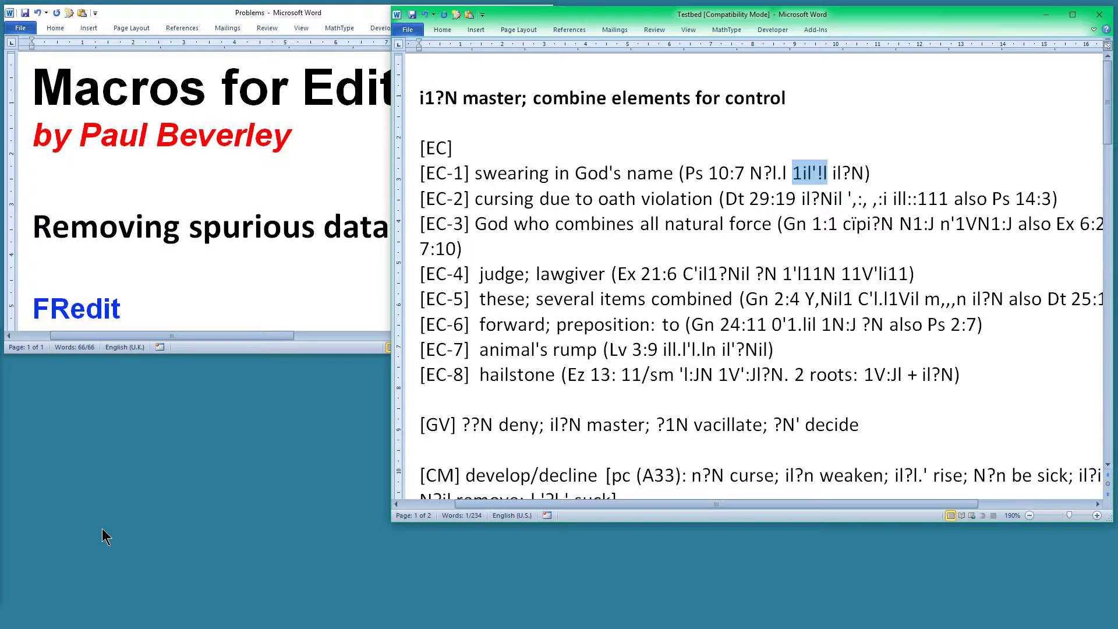
Step: Bring up the HebrewCleanUpList document and run FRedit on Testbed with the grey rule ~[A-Za-z]@[\?.][A-Za-z]{1,}|^&
drag(116, 628, 228, 375)
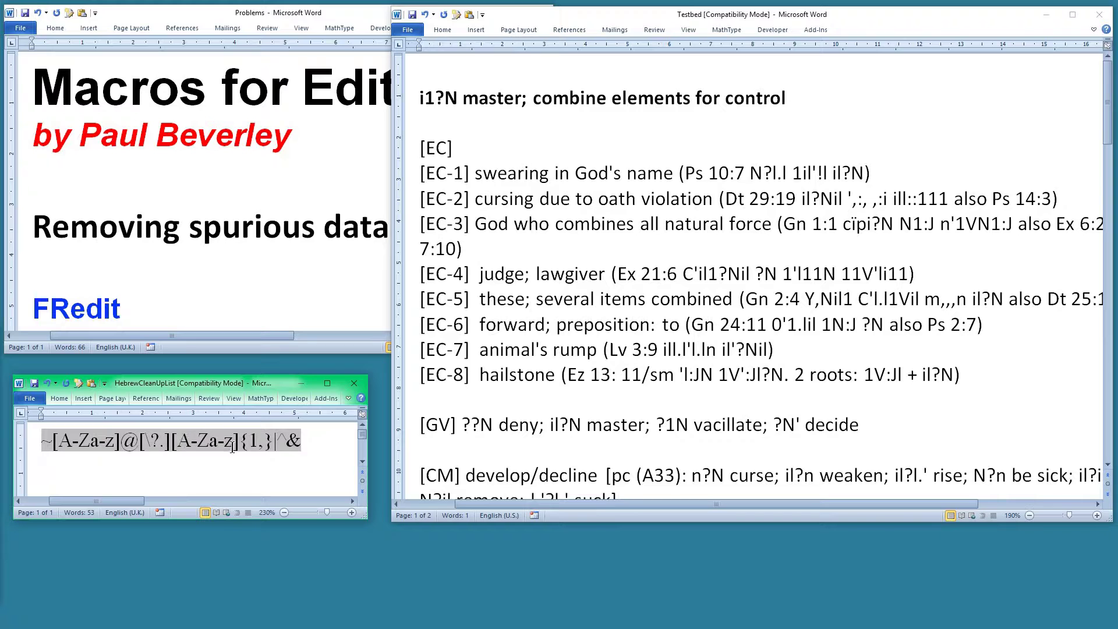
click(648, 240)
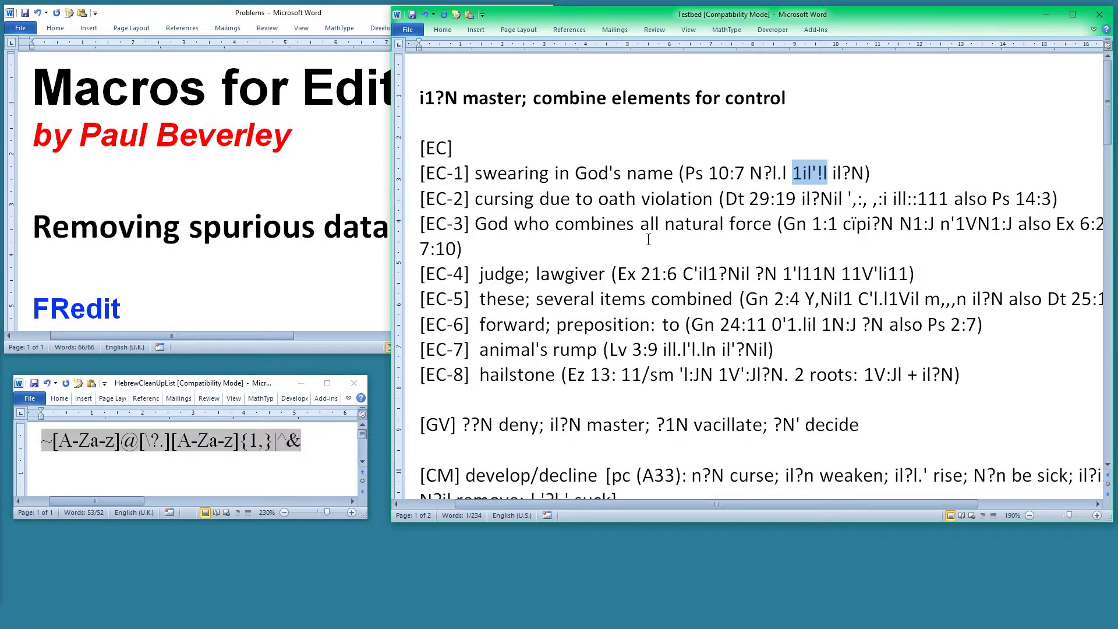
click(675, 229)
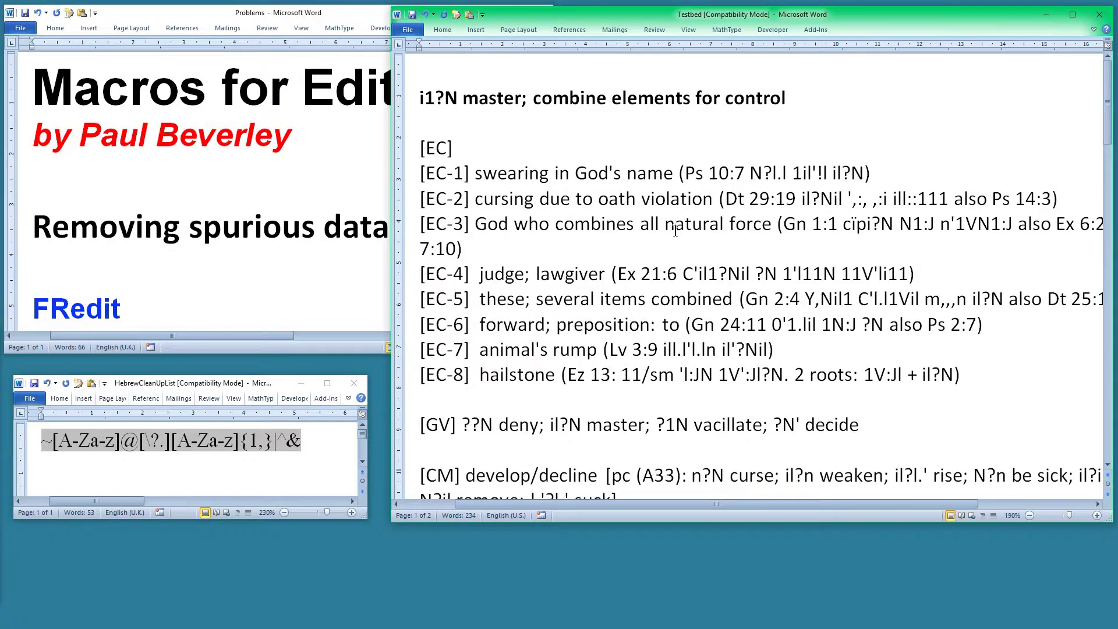
key(ctrl+alt+f)
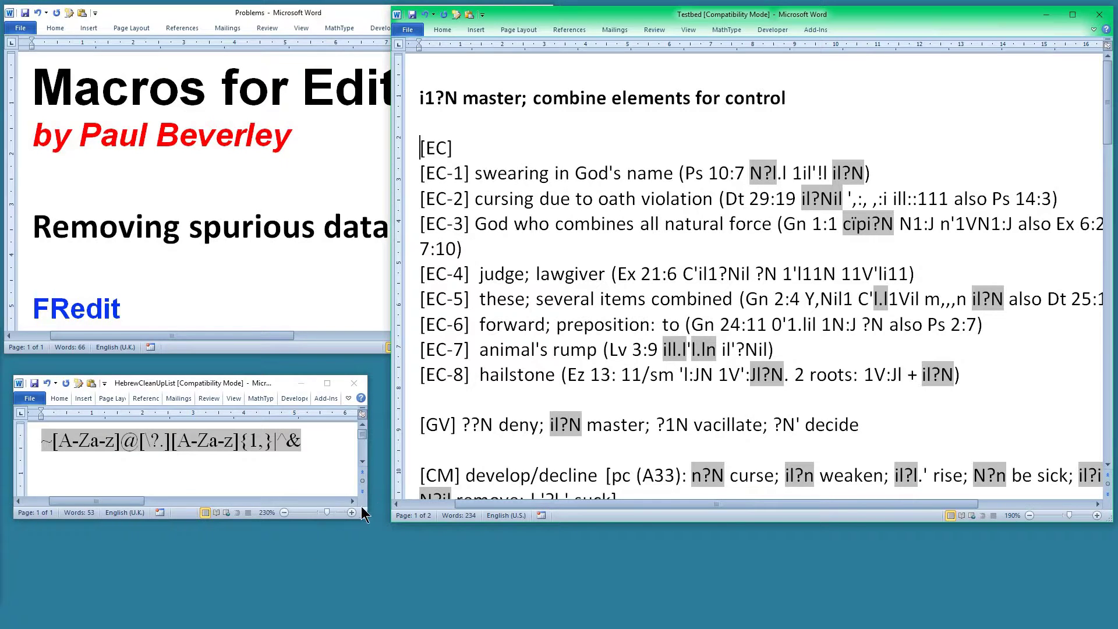
Step: Delete the # line and surplus blank lines above the green rule ~[\?.][A-Za-z]{1,}|^& in HebrewCleanUpList, and run FRedit on Testbed
drag(366, 517, 371, 539)
scroll(174, 463, down, 1)
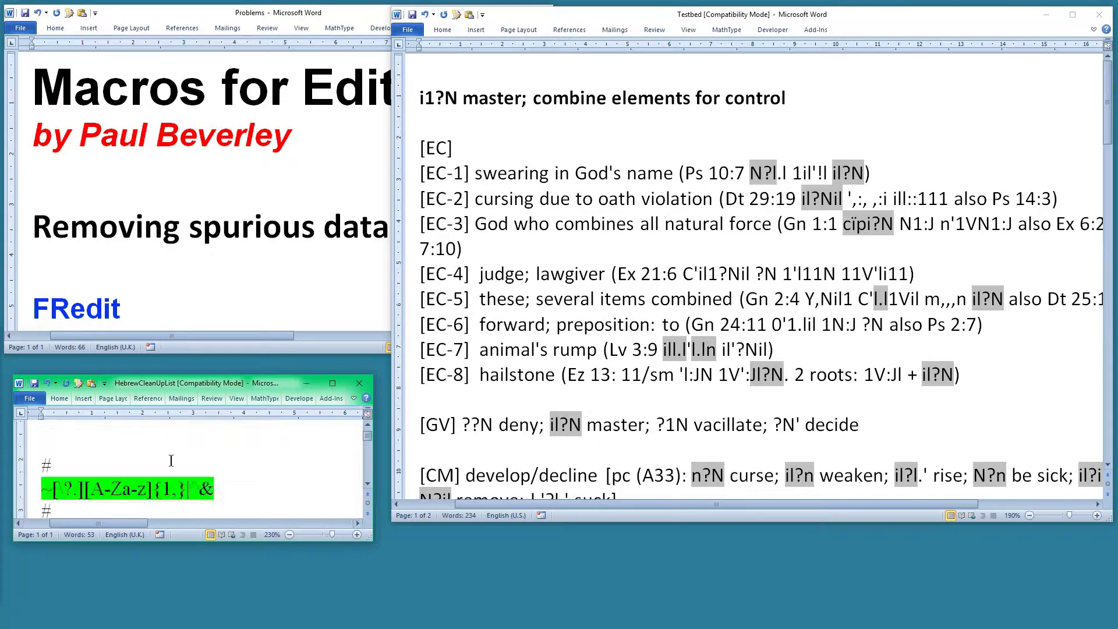
key(BackSpace)
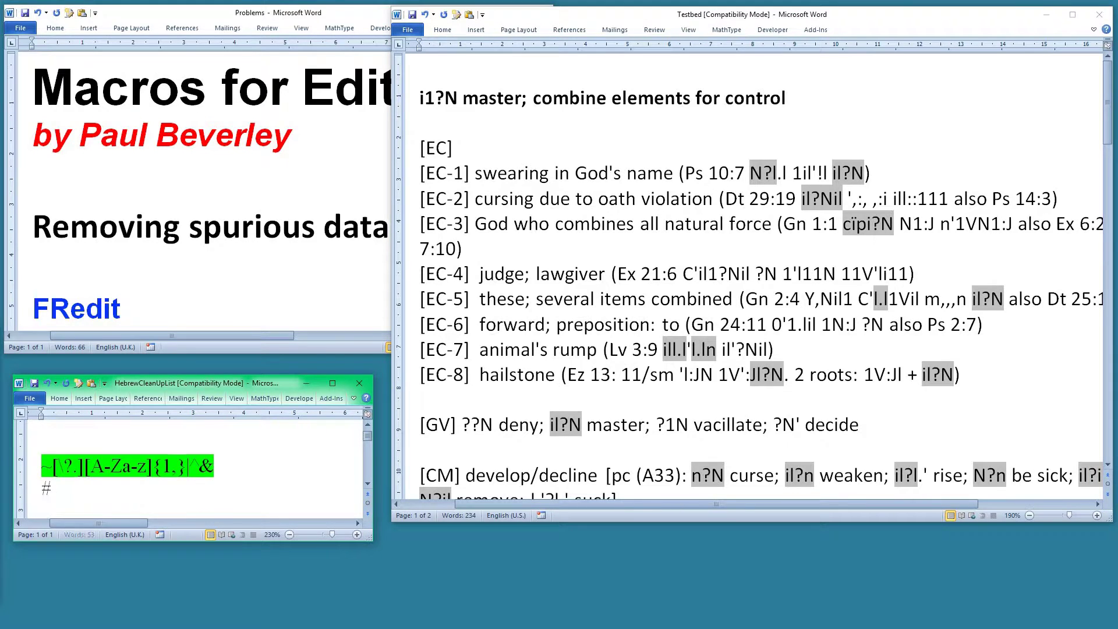
text(~[A-Za-z]@[\?.][A-Za-z]{1,}|^&)
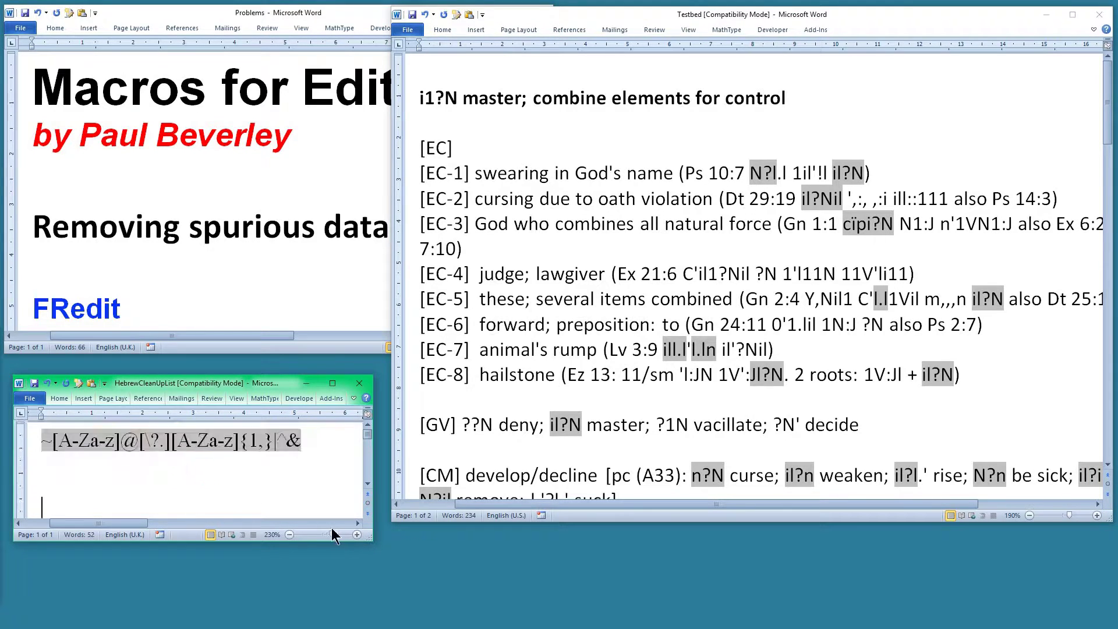
key(Delete)
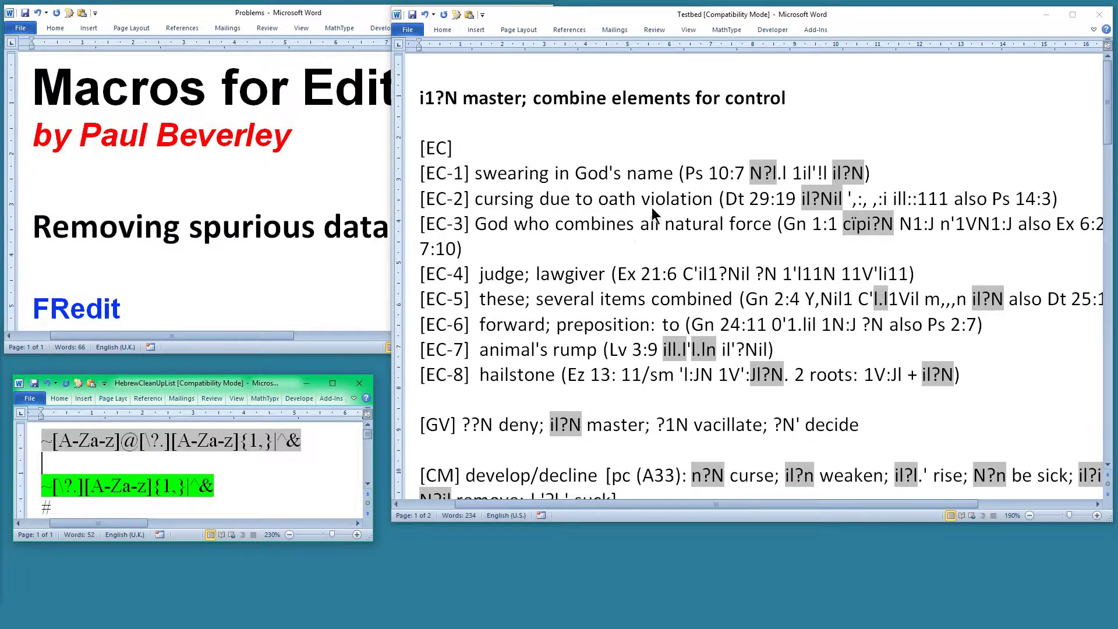
click(566, 176)
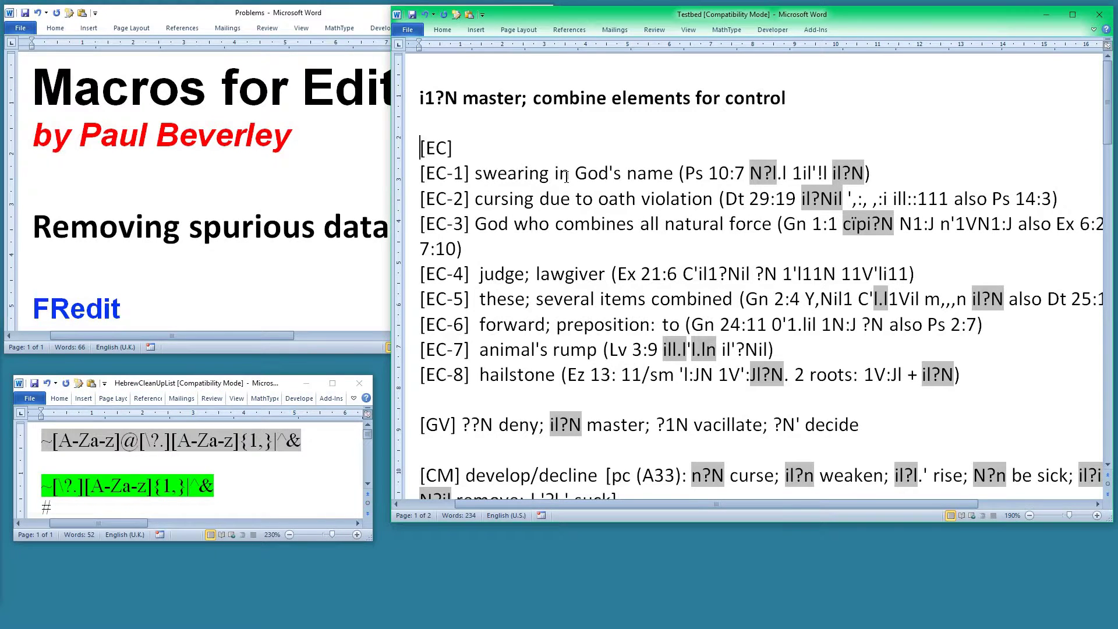
key(ctrl+alt+f)
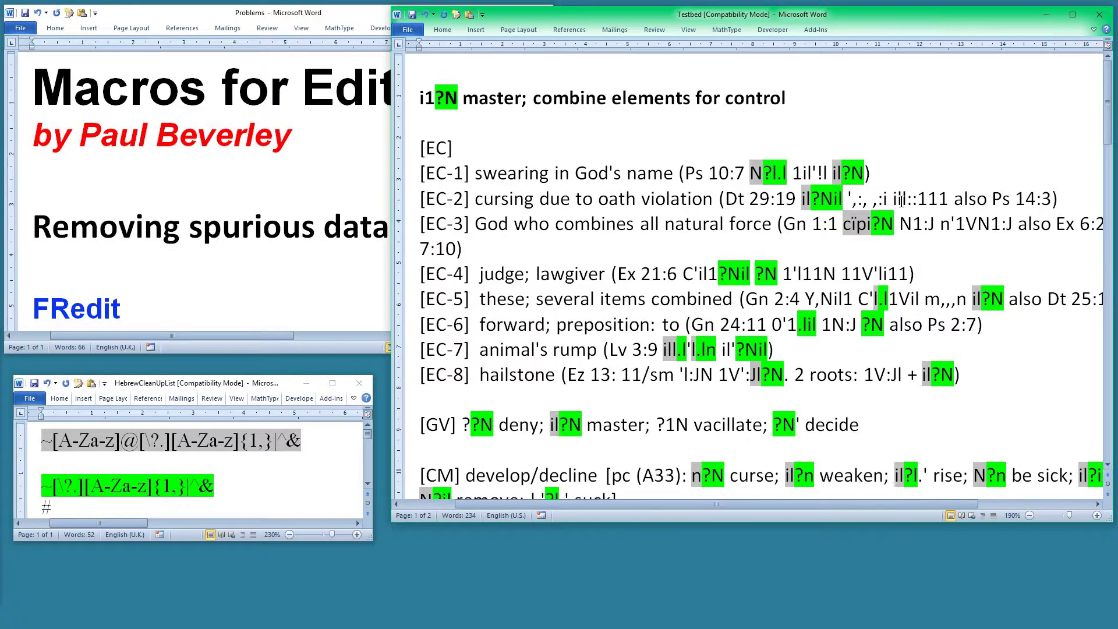
Step: Clear the highlighting from the Testbed text between the title and the CM entry, and run FRedit on the document again
drag(424, 93, 1089, 469)
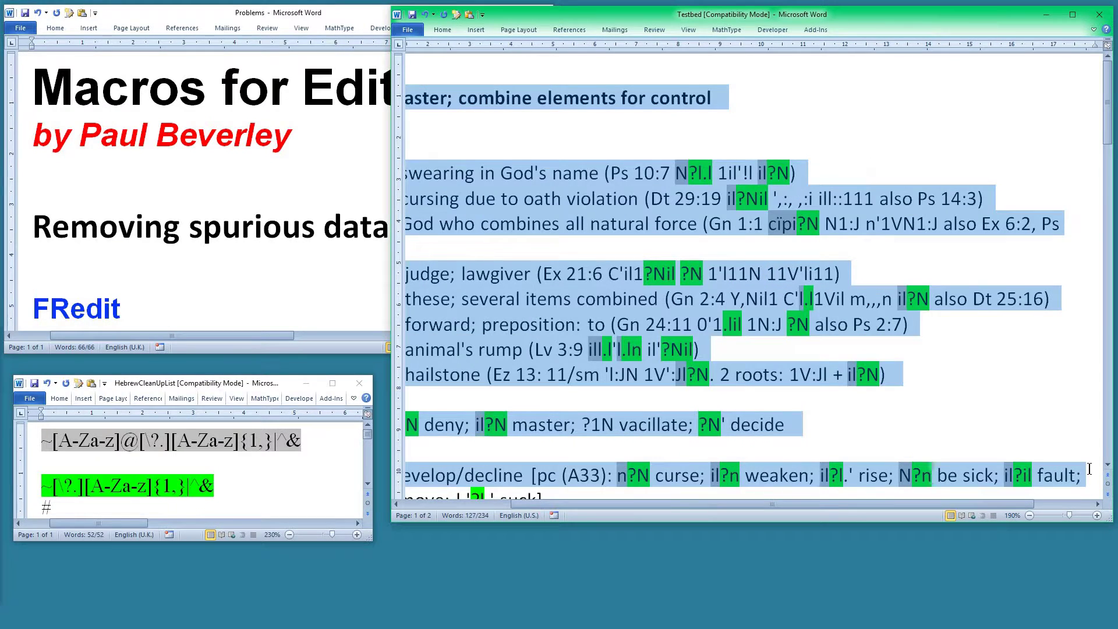
key(ctrl+alt+minus)
drag(590, 506, 466, 509)
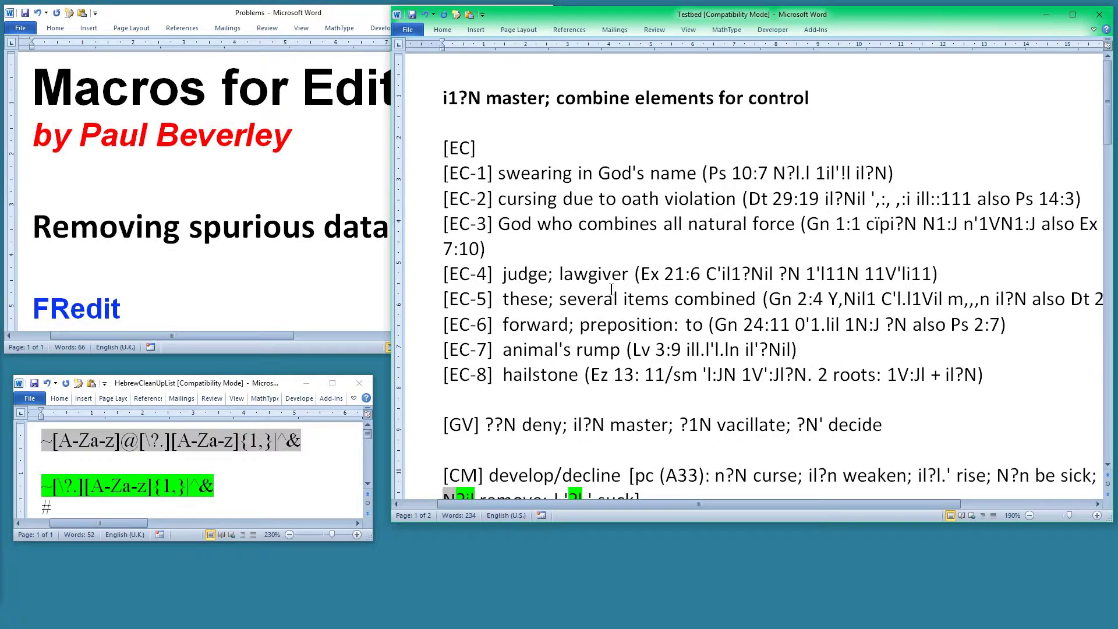
key(ctrl+alt+f)
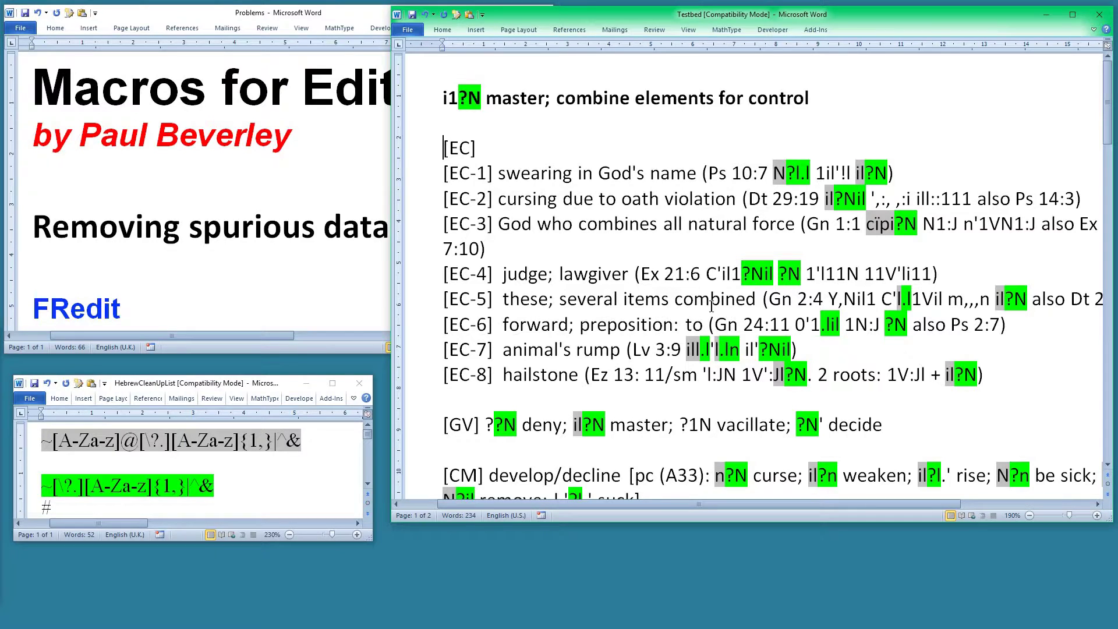
Step: Enlarge the Problems window to show the second macro name, and examine the ClearHighlightAndColor code in the Visual Basic editor
click(270, 295)
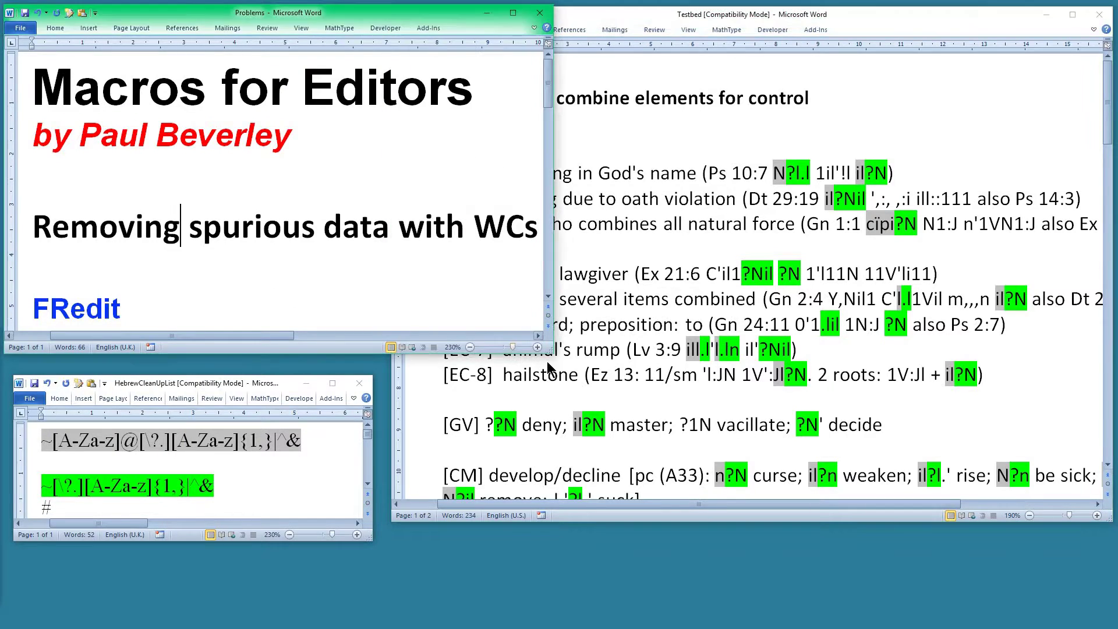
drag(549, 353, 544, 410)
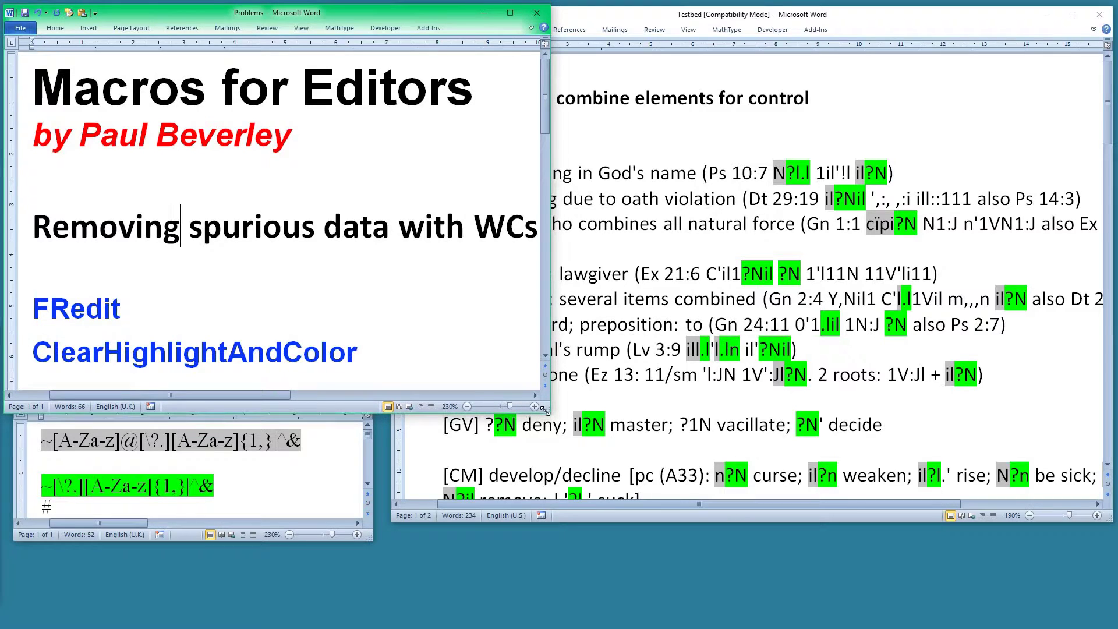
key(alt+F11)
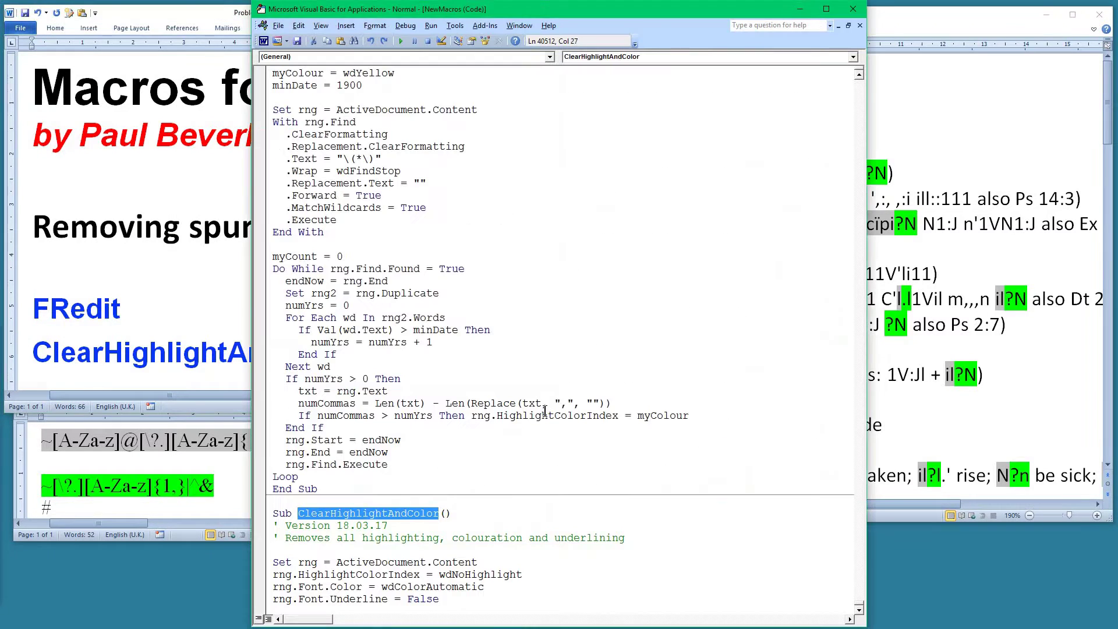
click(336, 574)
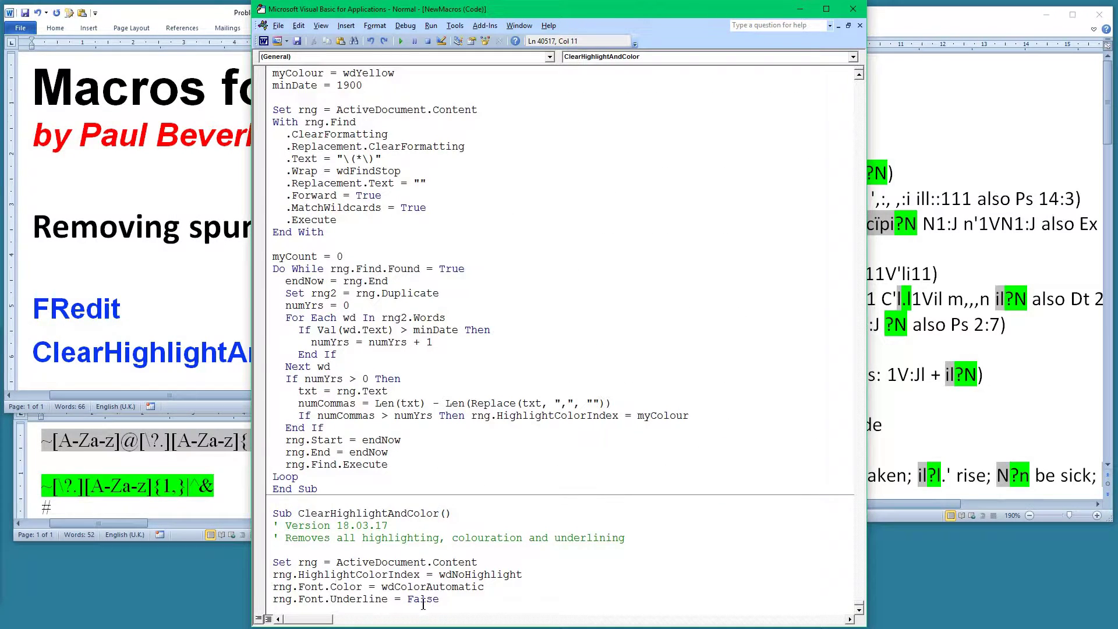
scroll(397, 550, down, 1)
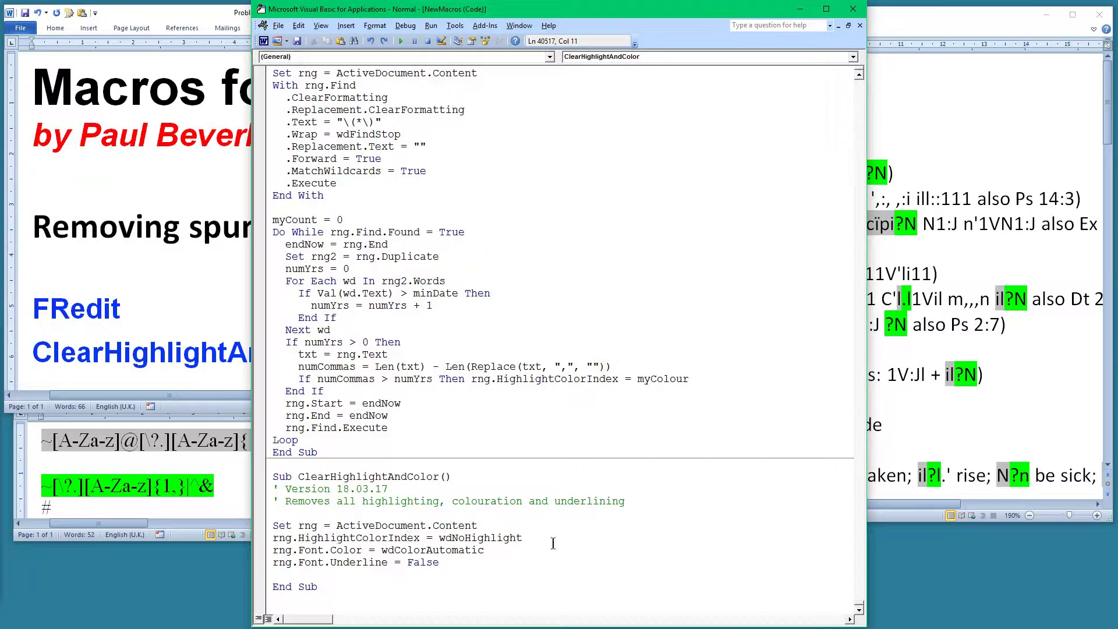
click(853, 9)
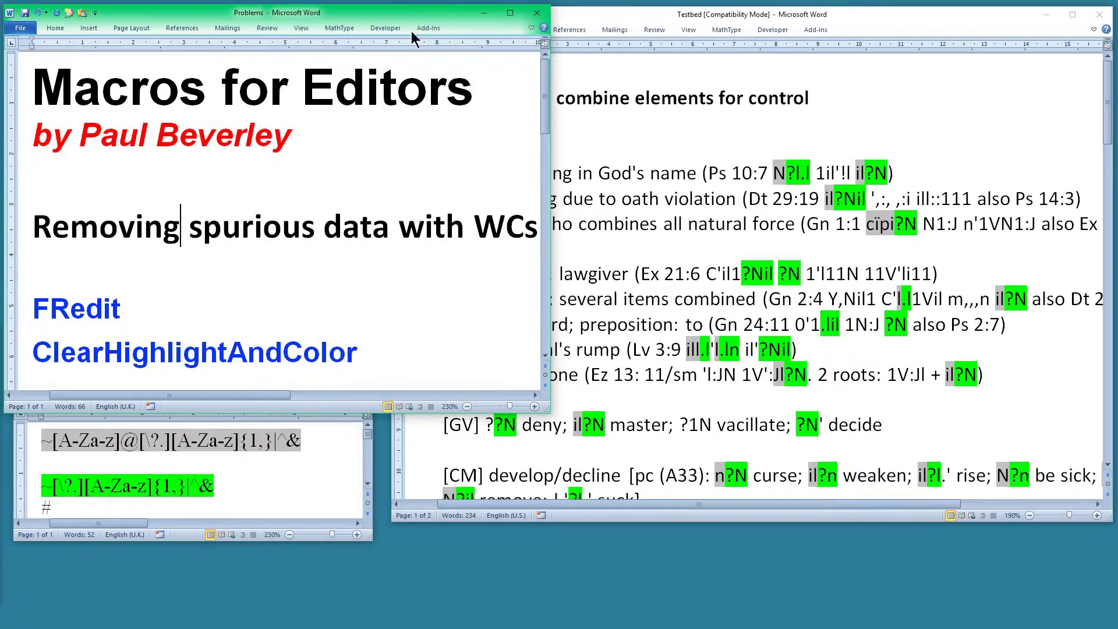
Step: Move the Problems window out of view, and place HebrewCleanUpList beside the upper part of Testbed with a slightly larger window
drag(258, 17, 0, 14)
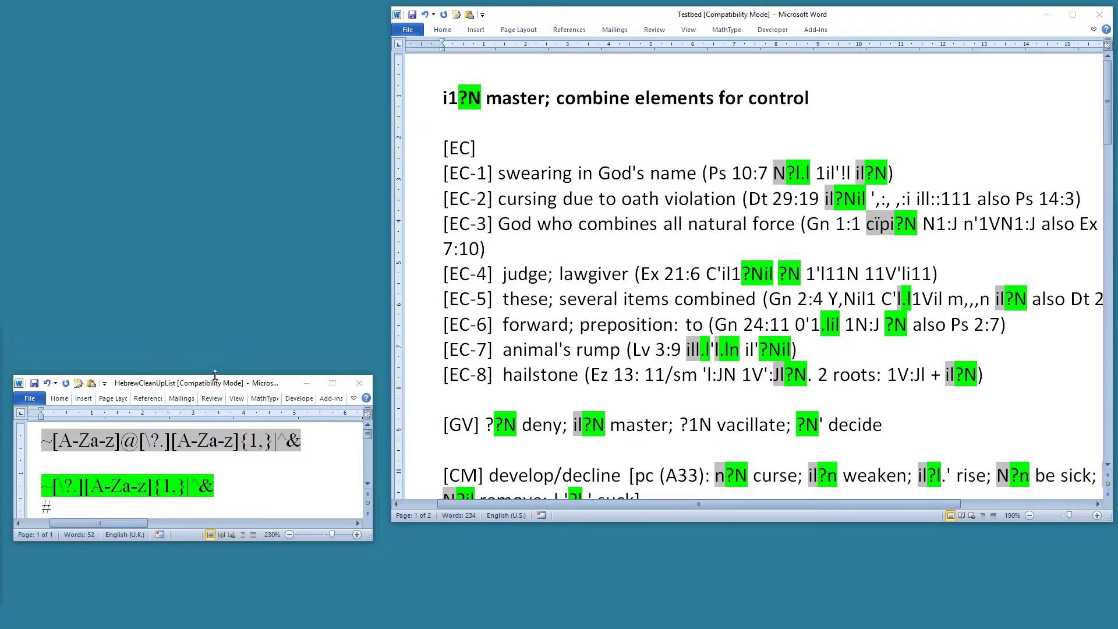
drag(215, 379, 217, 80)
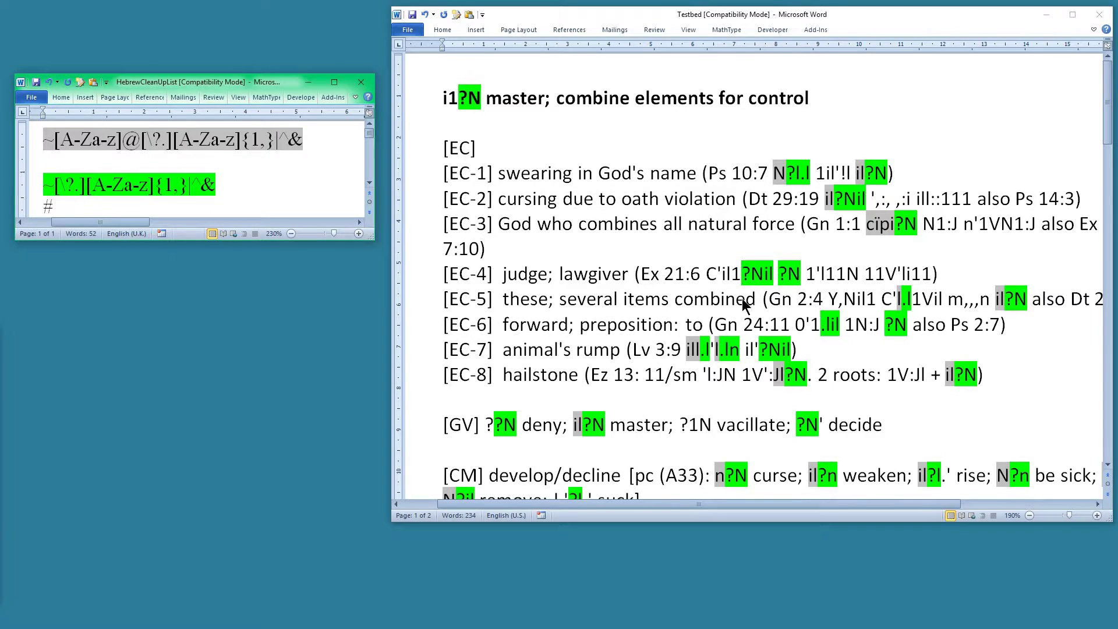
drag(367, 235, 382, 297)
Step: Replace all the HebrewCleanUpList rules with the copied colour-coded list starting with DoMacro|ClearHighlightAndColor, and enlarge the window to show every rule
drag(32, 238, 32, 123)
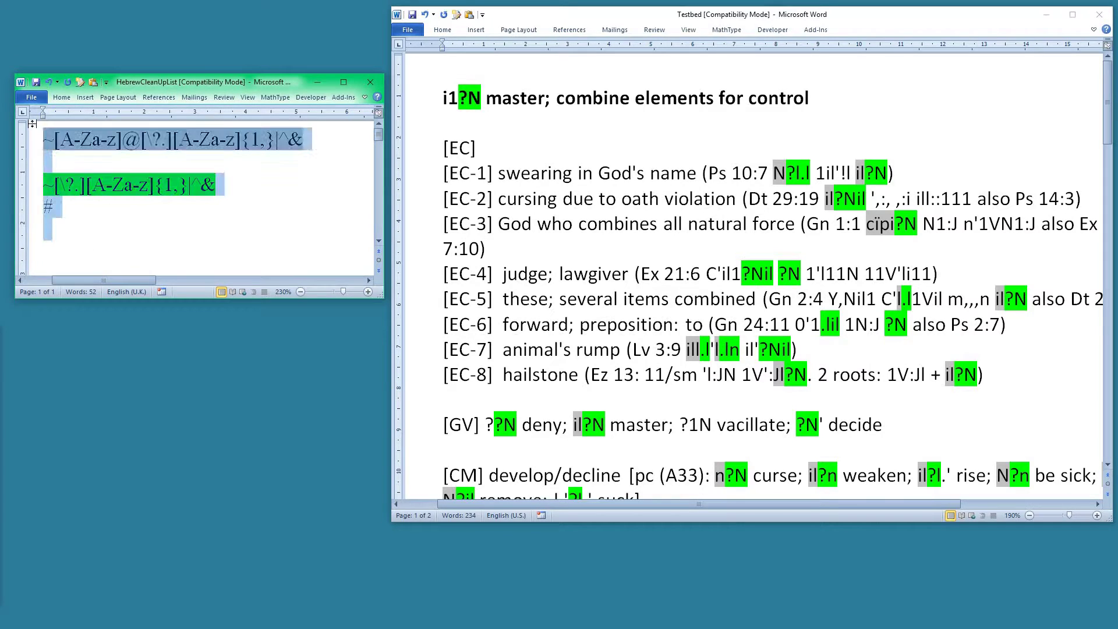
text(DoMacro|ClearHighlightAndColor)
key(Delete)
key(Delete)
key(Delete)
key(Delete)
key(Delete)
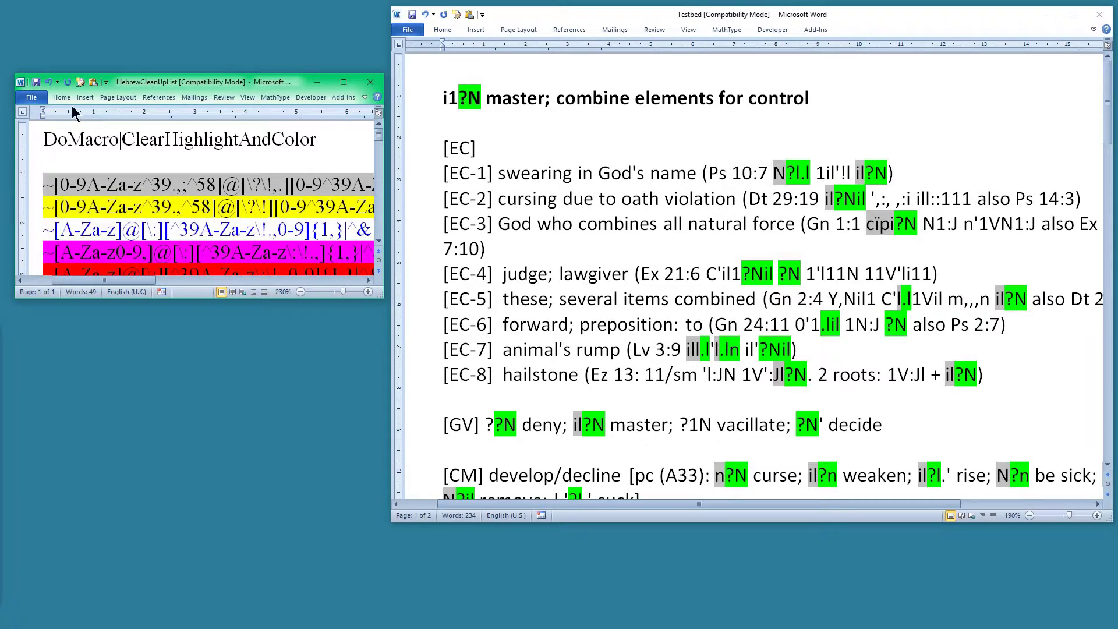
drag(381, 296, 423, 594)
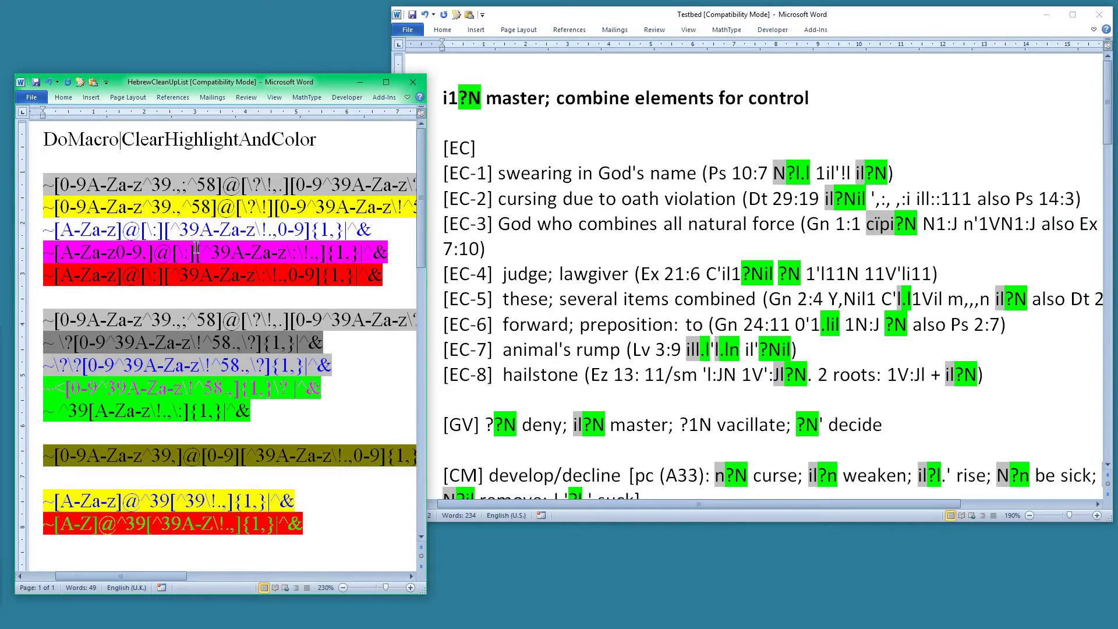
Step: Add an apostrophe to the first grey rule's punctuation set, making it [\?\!,.'], and run FRedit on Testbed
click(693, 271)
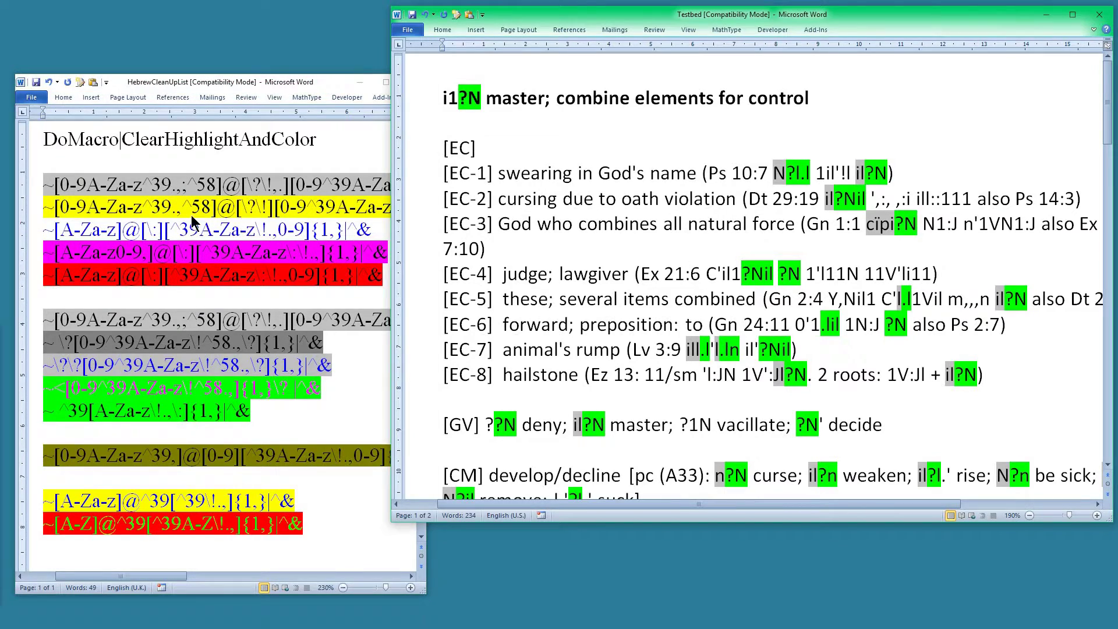
click(278, 186)
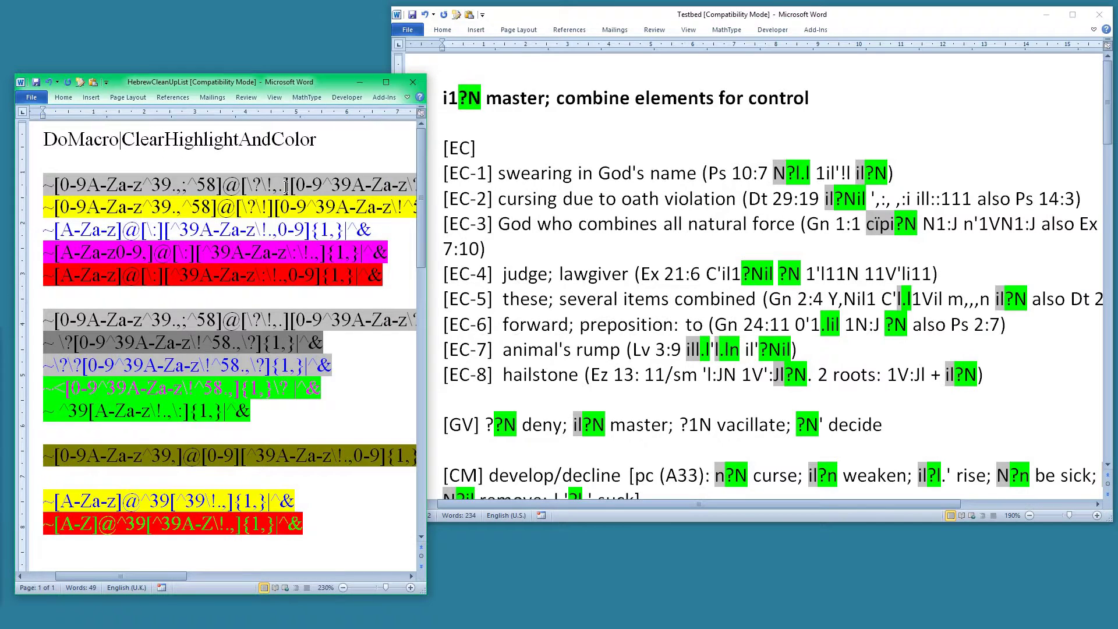
click(284, 186)
key(alt+Tab)
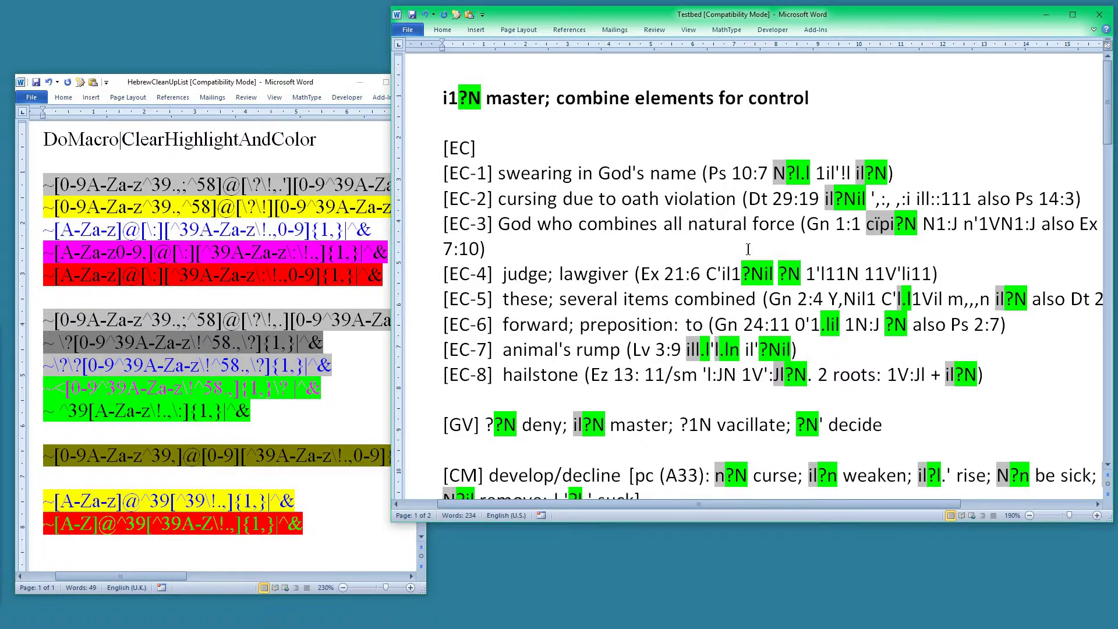
key(ctrl+alt+f)
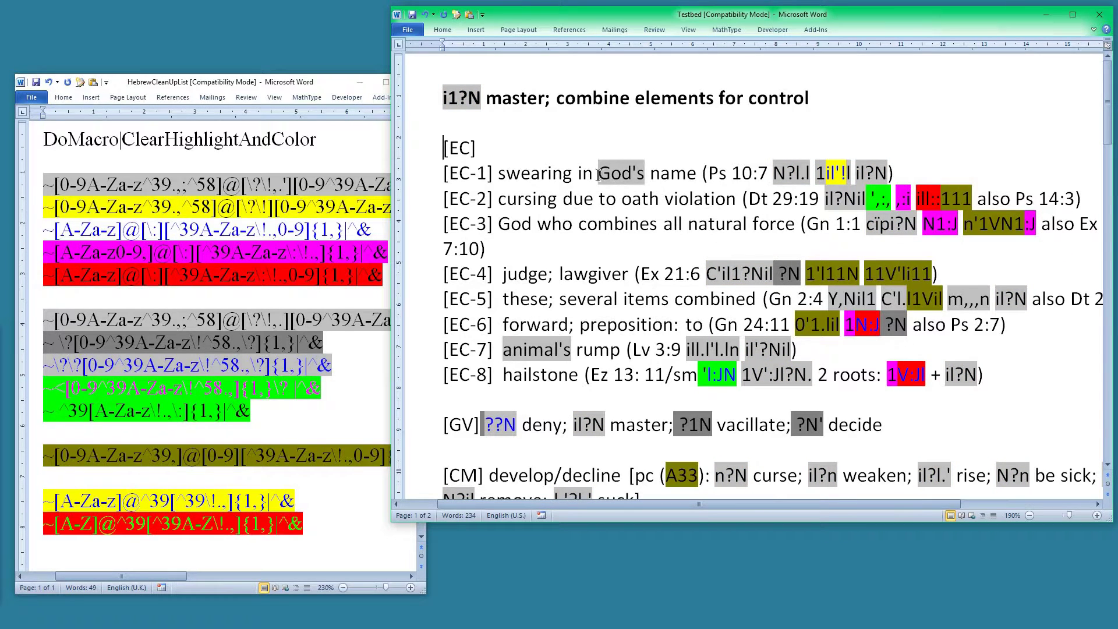
Step: Check the highlighted words God's and animal's in the Testbed document
drag(599, 175, 652, 175)
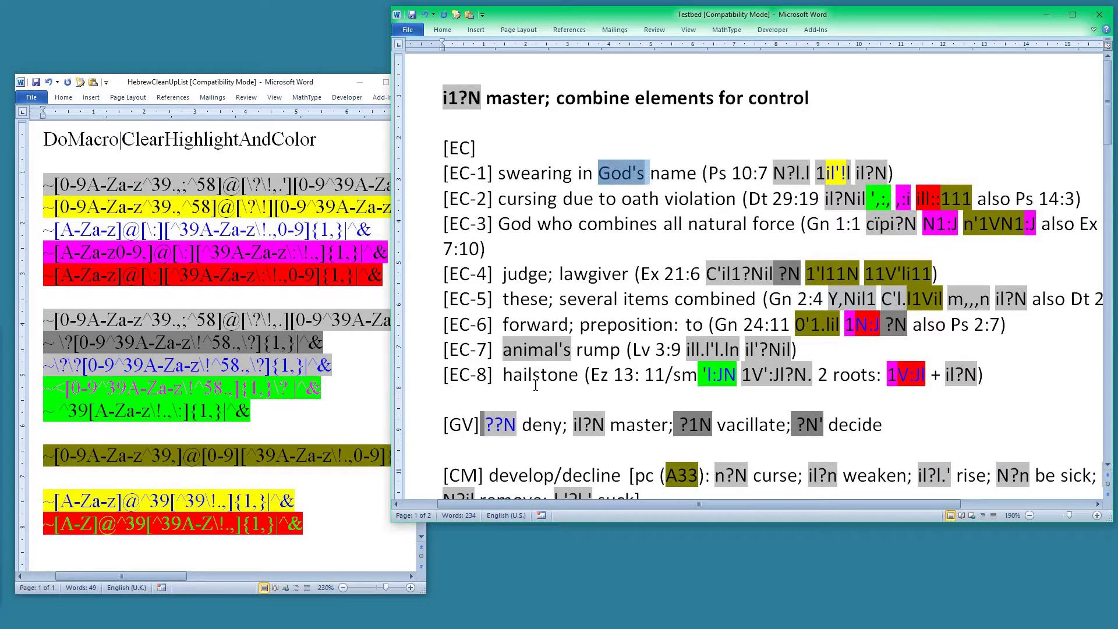
drag(571, 350, 505, 350)
click(673, 223)
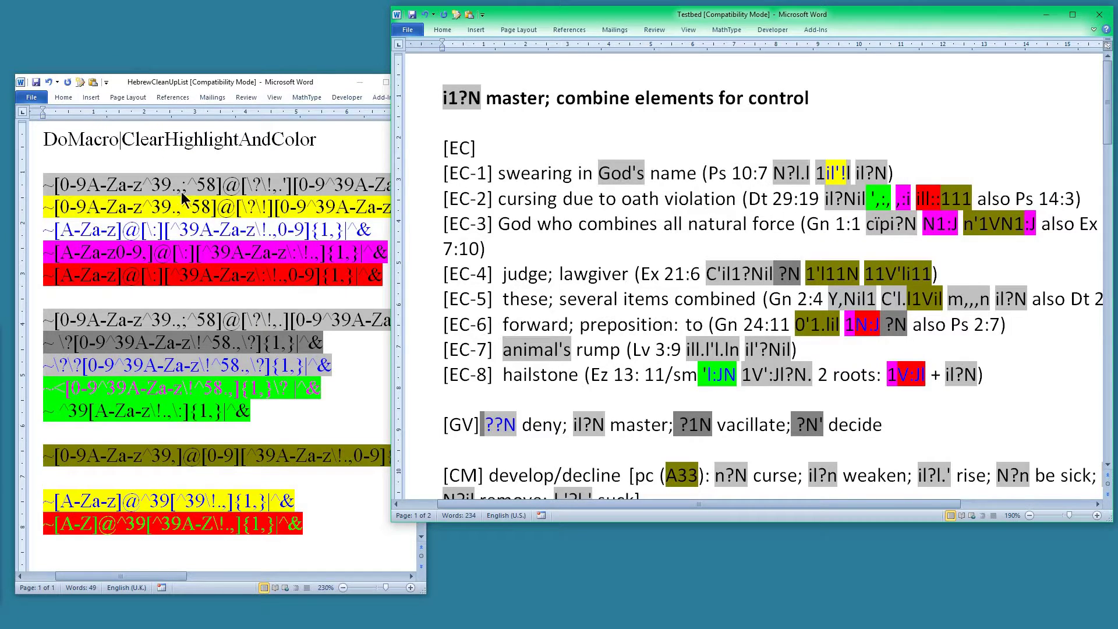
Step: Remove the apostrophe from the first grey rule's punctuation set in HebrewCleanUpList, making it [\?\!,.]
click(287, 178)
click(287, 178)
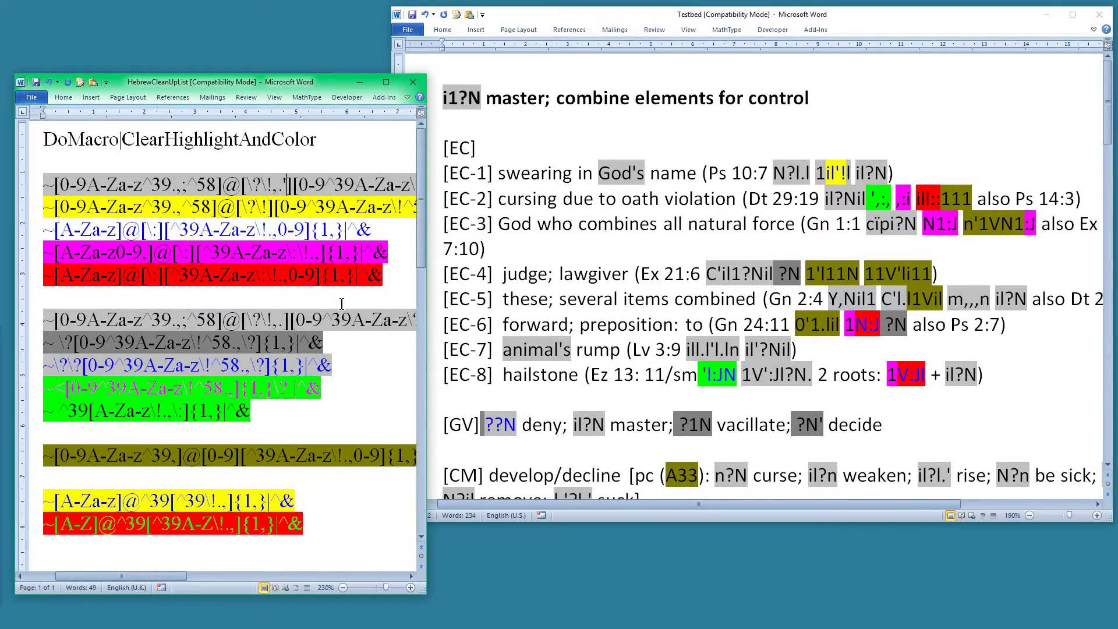
key(BackSpace)
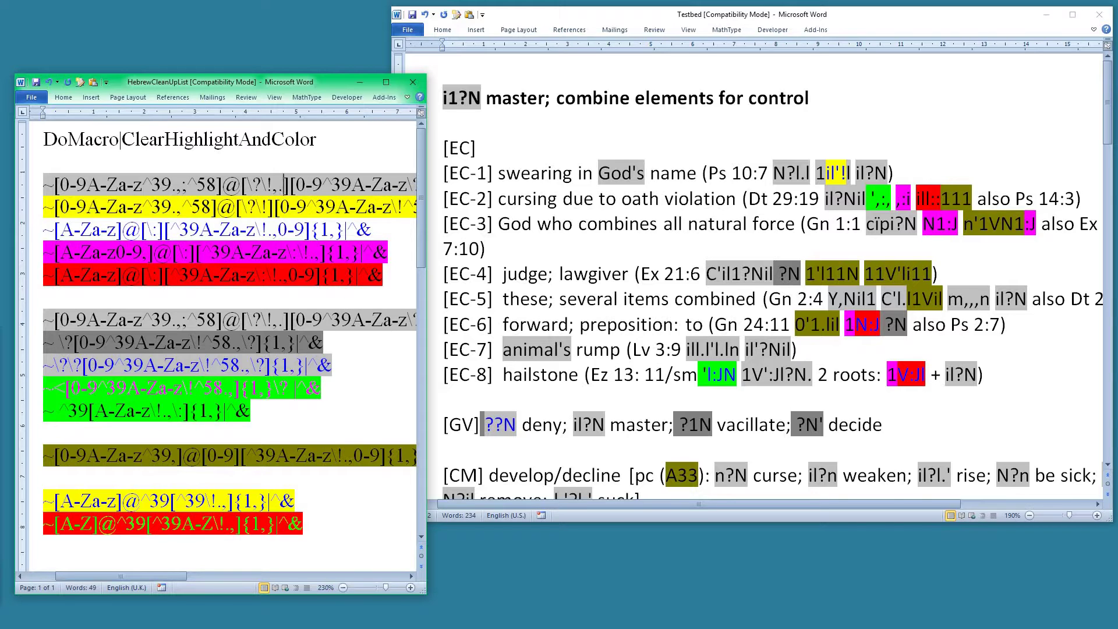
Step: Run FRedit on the Testbed document with the HebrewCleanUpList rules
click(631, 250)
key(ctrl+alt+f)
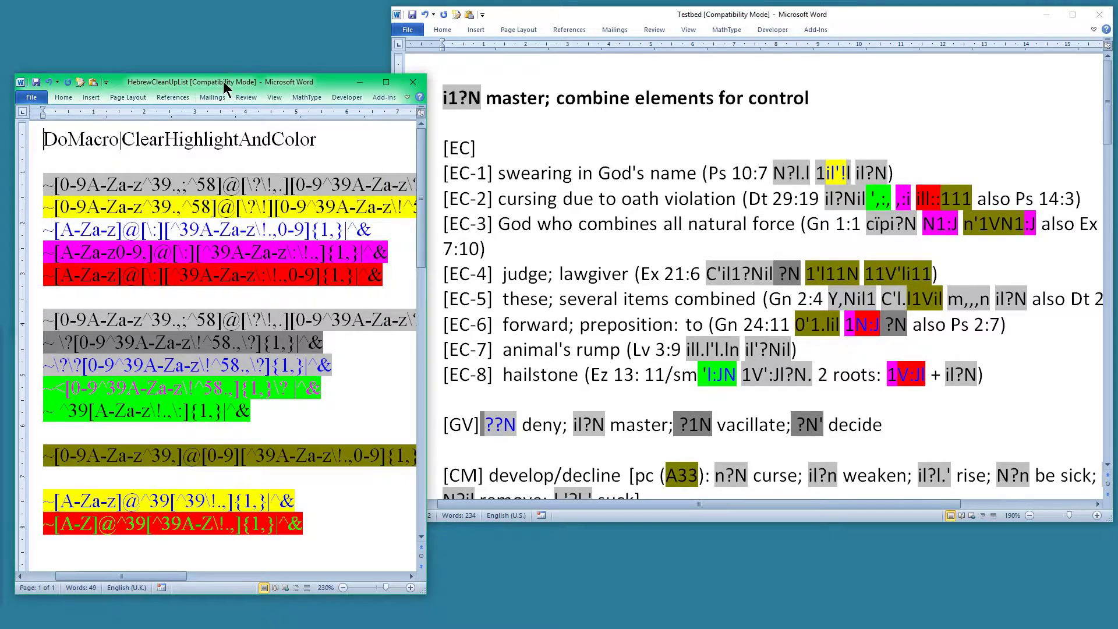
Step: Underline all the colour-coded wildcard rules below the DoMacro|ClearHighlightAndColor line in HebrewCleanUpList
drag(223, 81, 214, 13)
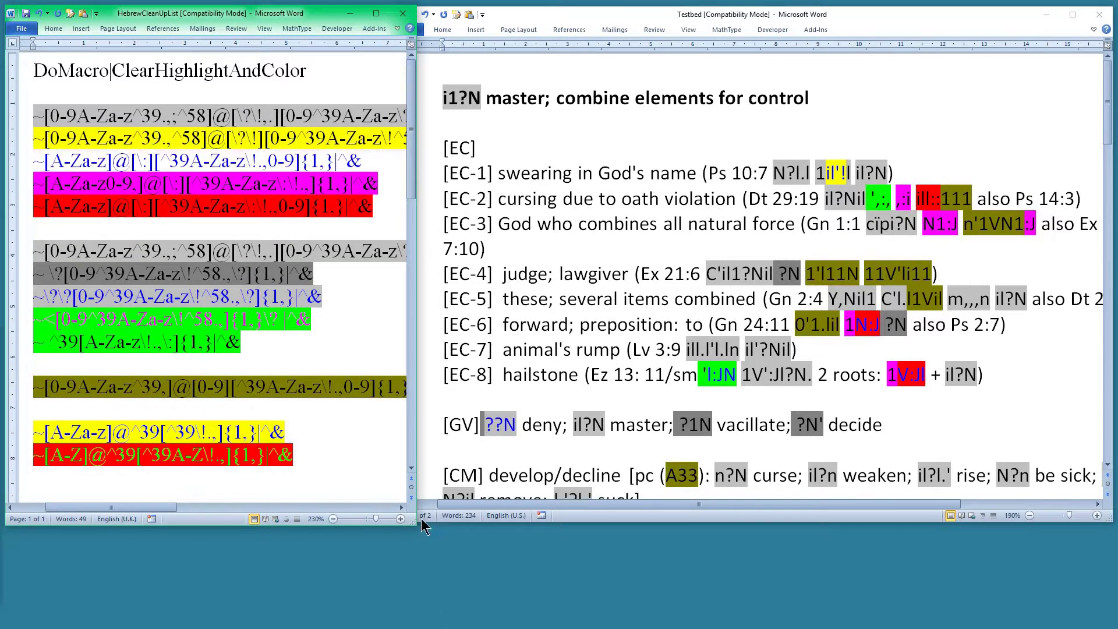
drag(56, 344, 34, 119)
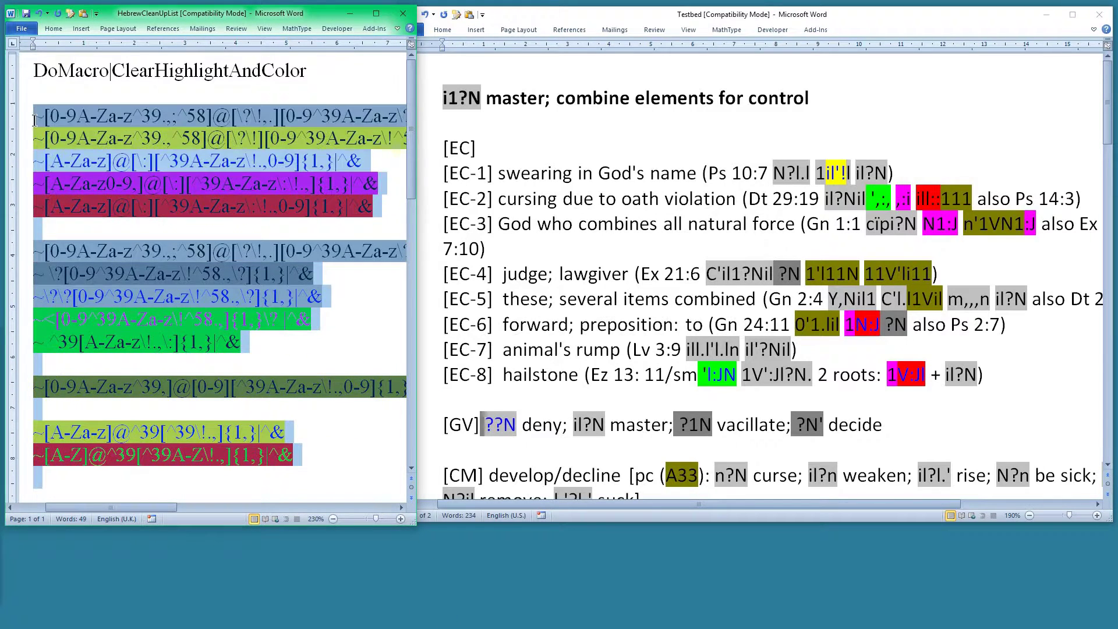
key(ctrl+u)
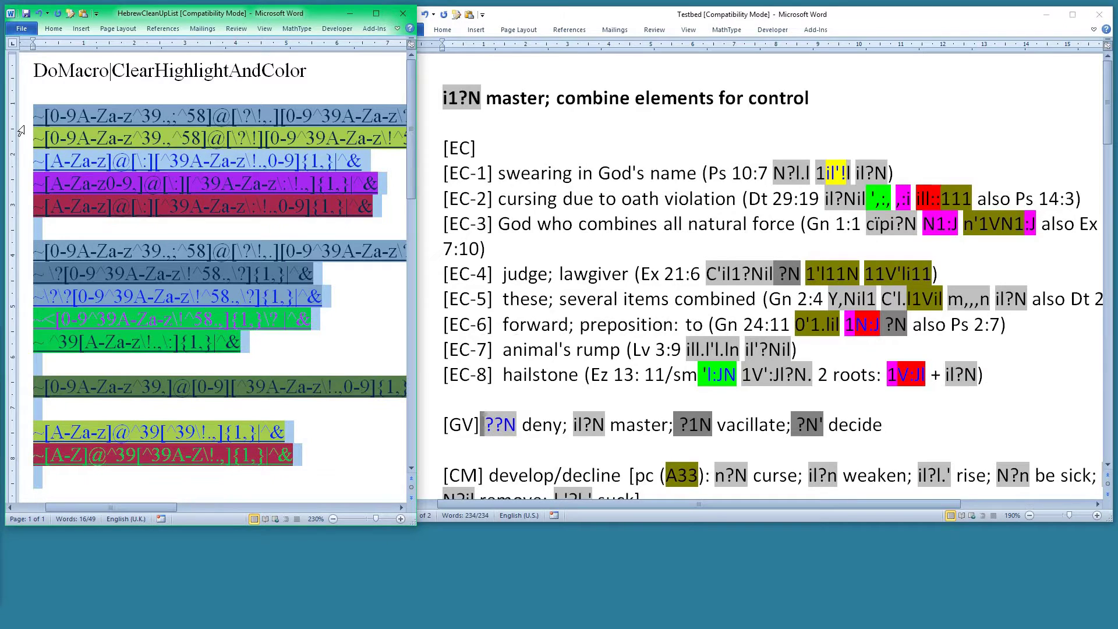
click(270, 350)
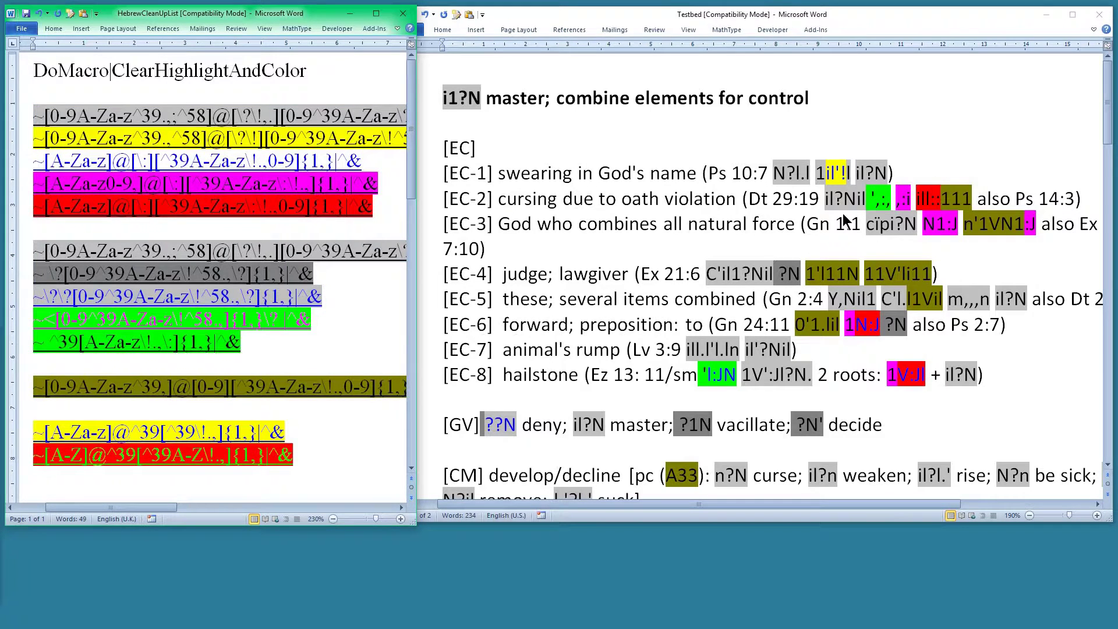
Step: Enlarge the HebrewCleanUpList window to show the rules that delete underlined text, and run FRedit with the underlined list on Testbed
drag(410, 521, 420, 607)
scroll(86, 431, down, 3)
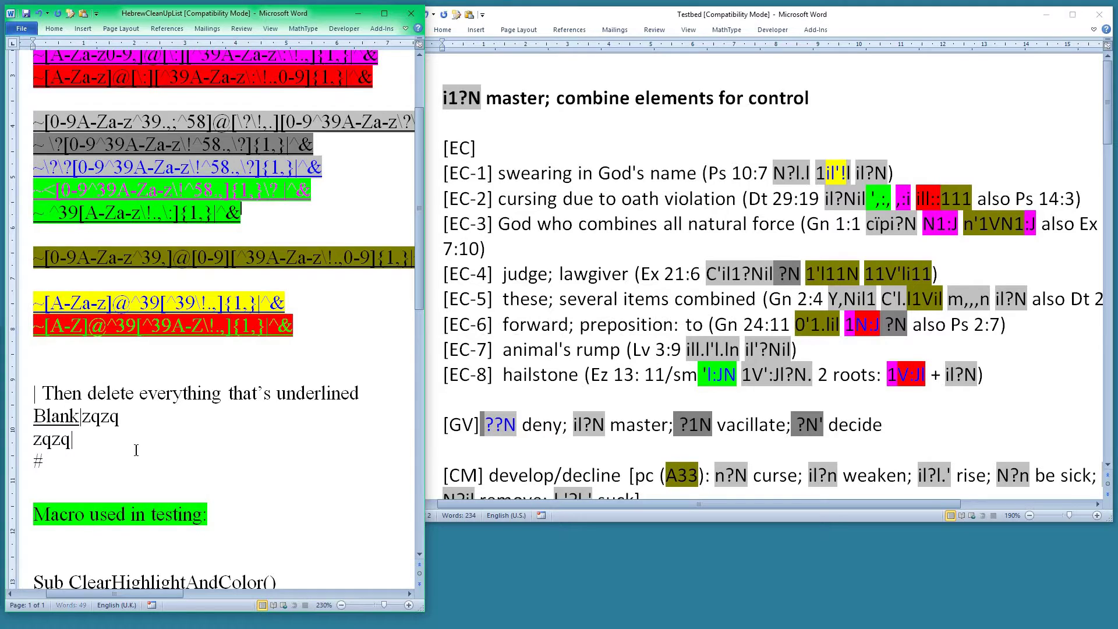
click(609, 289)
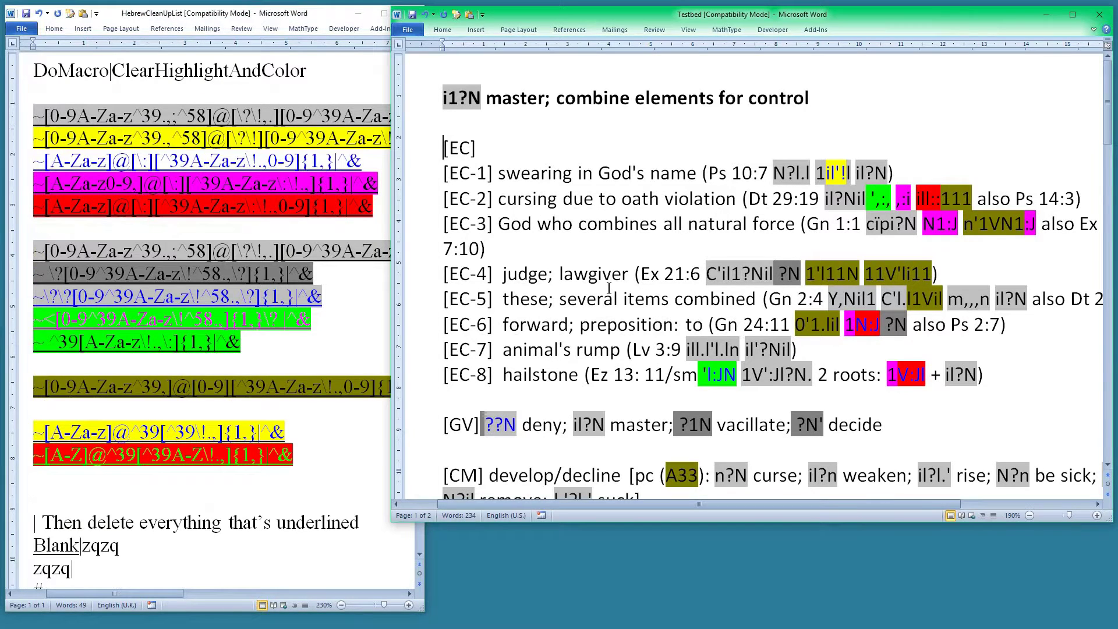
key(ctrl+alt+f)
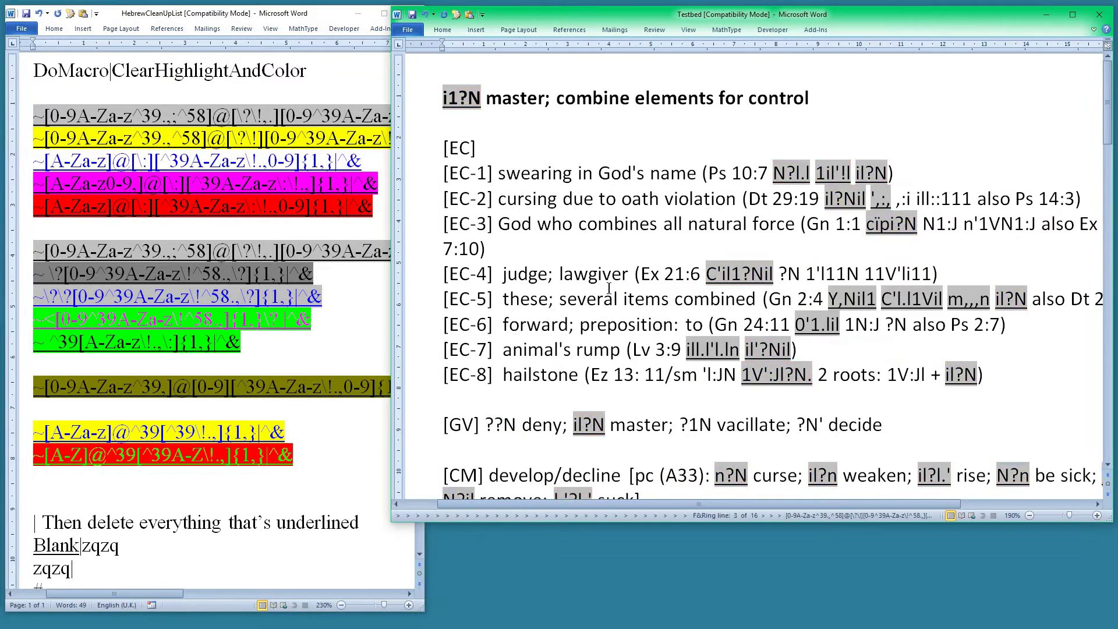